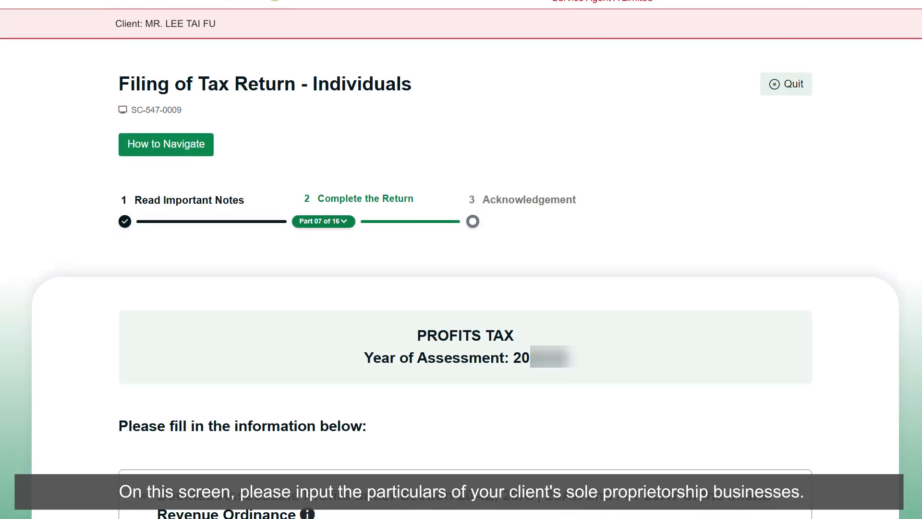
Review the deemed assessable profits section and the sole proprietorship details of Business 1 in the Profits Tax part.
scroll(461, 260, down, 2)
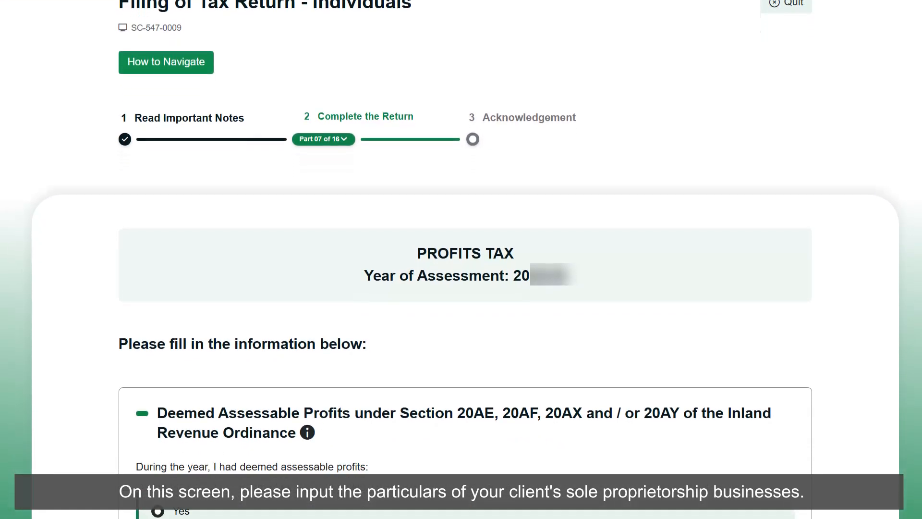
scroll(461, 259, down, 2)
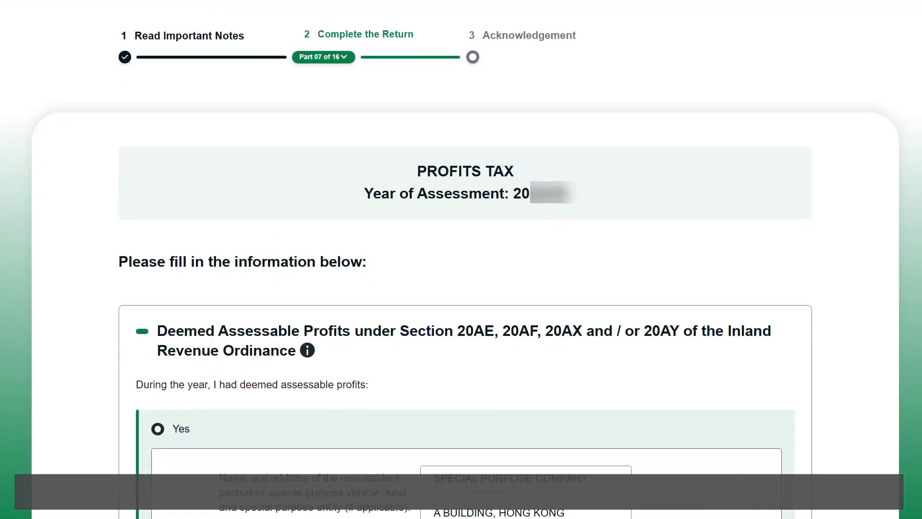
scroll(461, 259, down, 2)
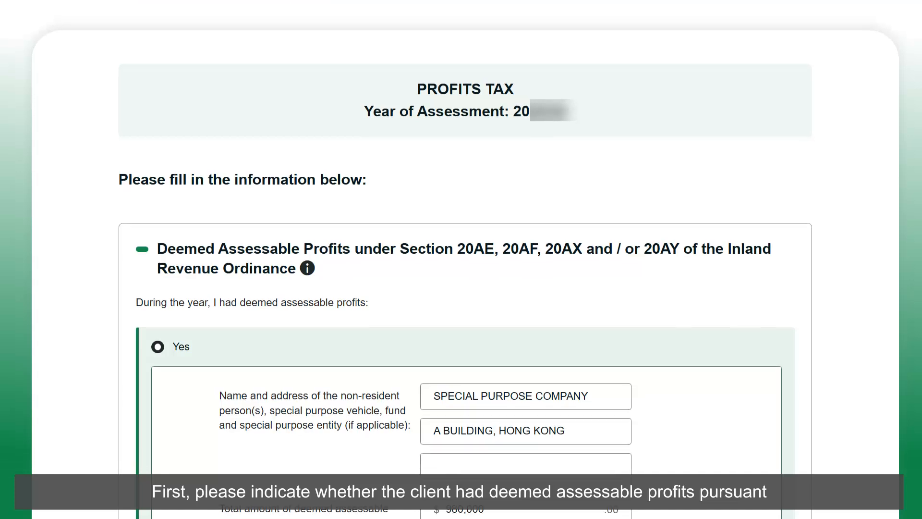
scroll(461, 259, down, 2)
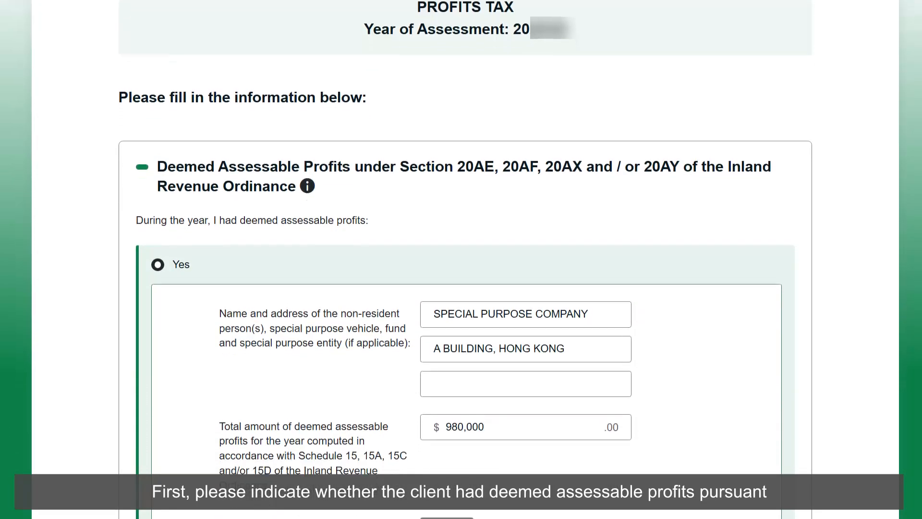
scroll(461, 259, down, 2)
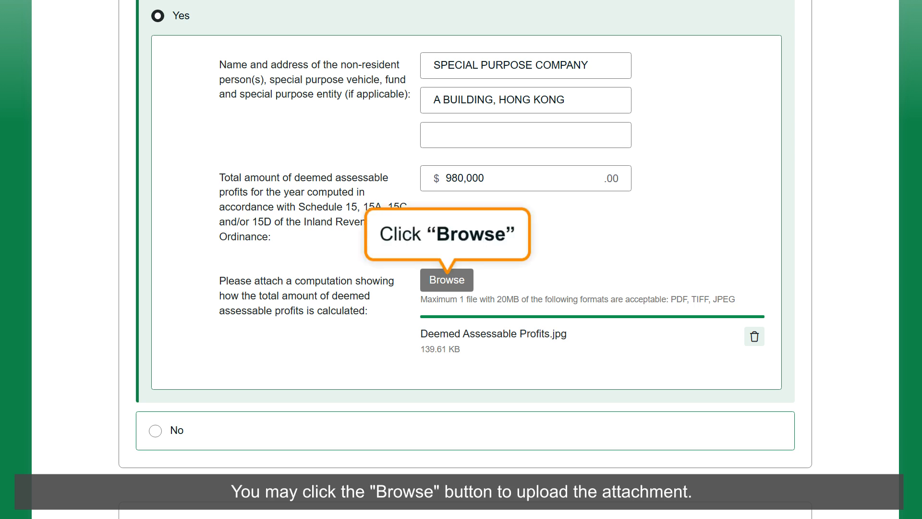
scroll(465, 260, down, 10)
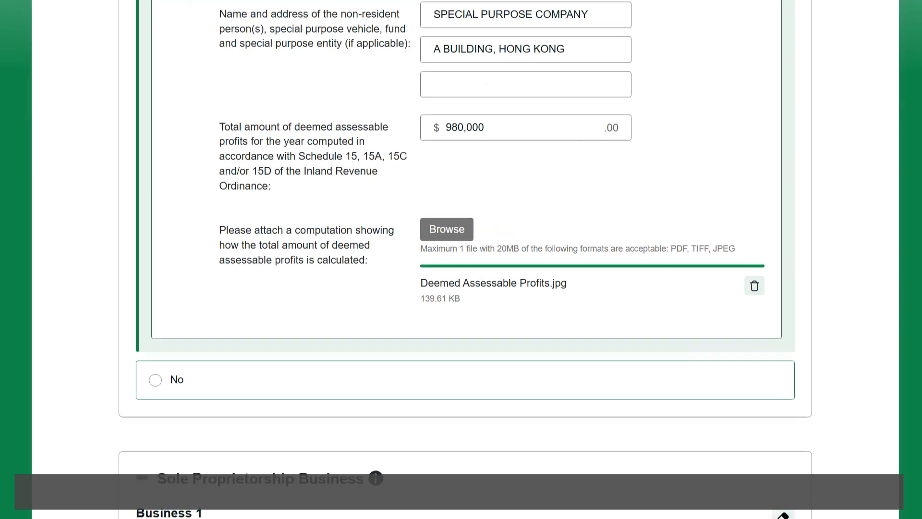
scroll(465, 259, down, 1)
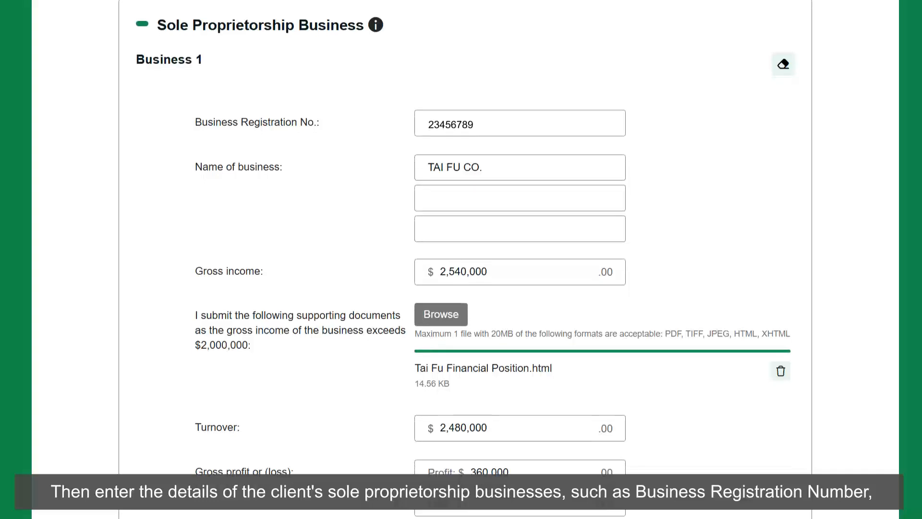
scroll(465, 259, down, 1)
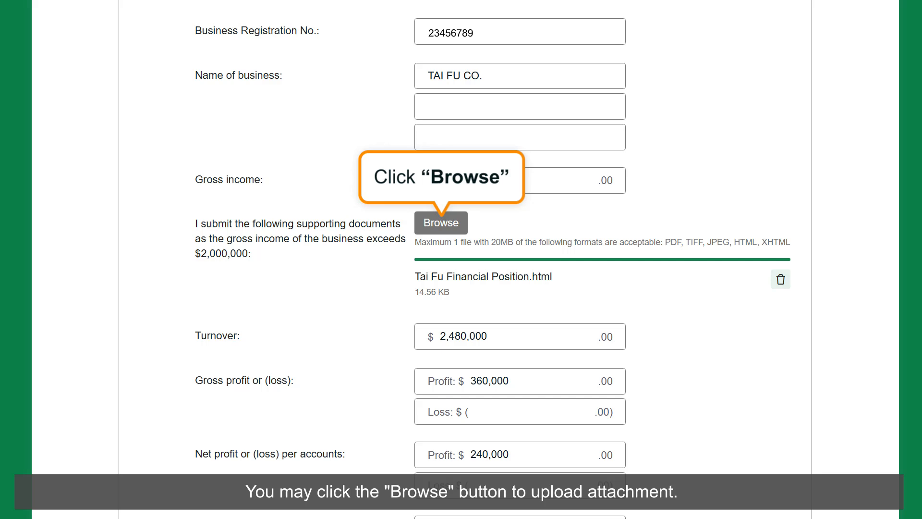
scroll(462, 259, down, 6)
scroll(461, 259, down, 8)
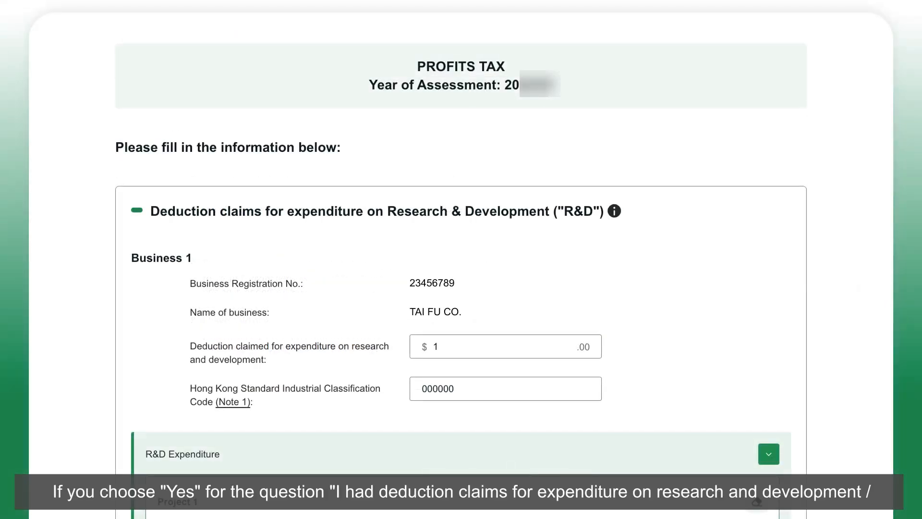
Examine the Research & Development deduction claims for Business 1, including project expenditure, intellectual property receipts and the declaration.
scroll(461, 259, down, 3)
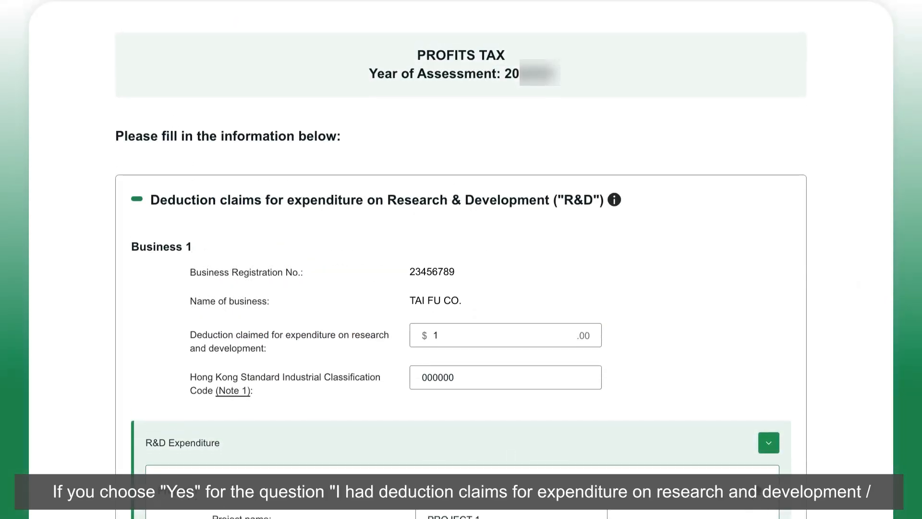
scroll(461, 260, down, 4)
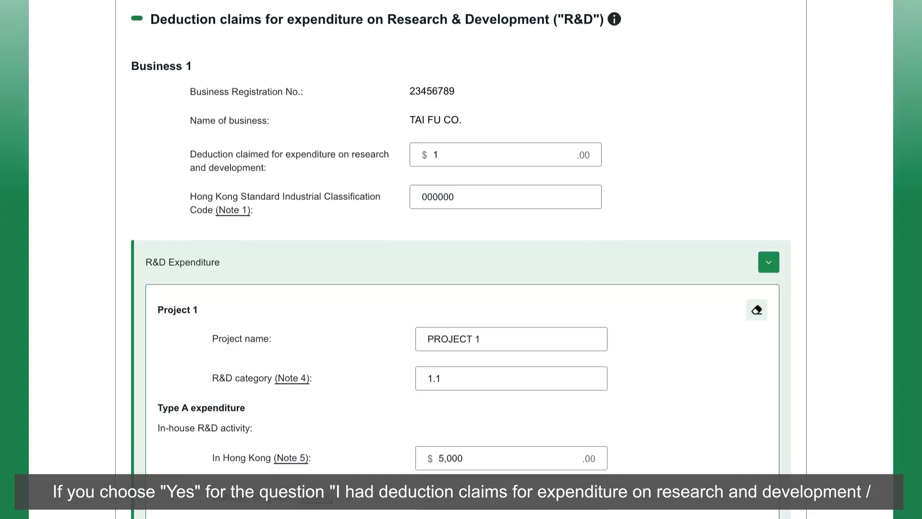
scroll(461, 260, down, 4)
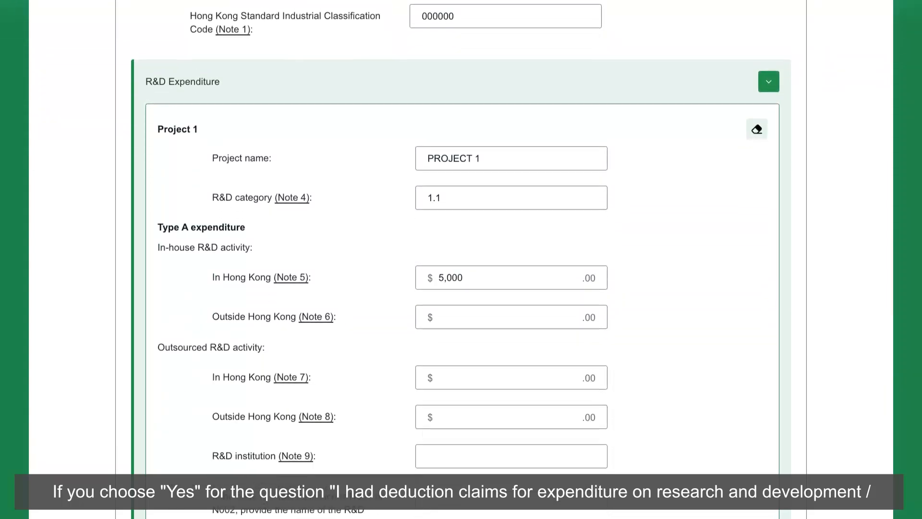
scroll(462, 260, down, 4)
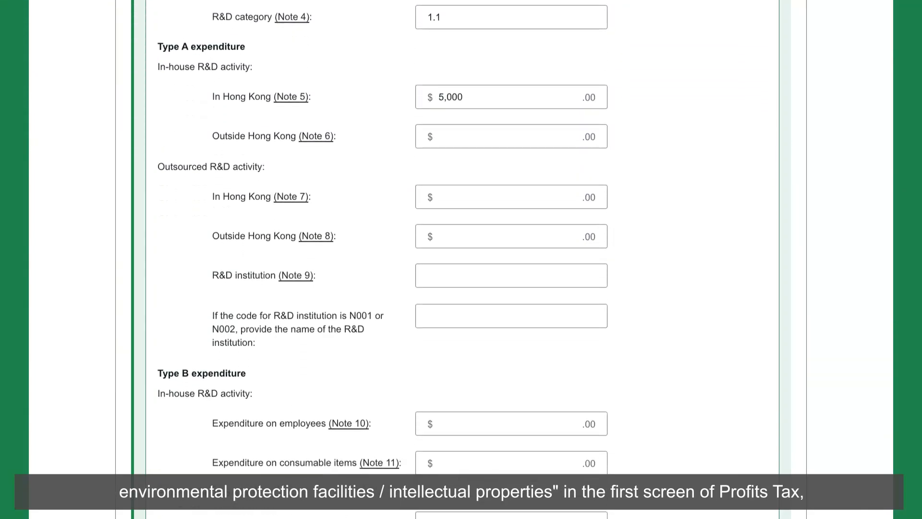
scroll(461, 260, down, 4)
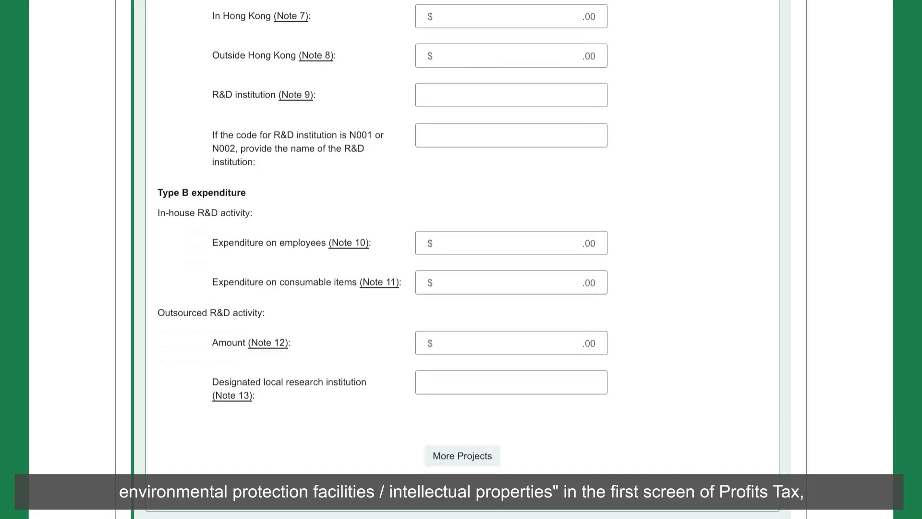
scroll(461, 259, down, 4)
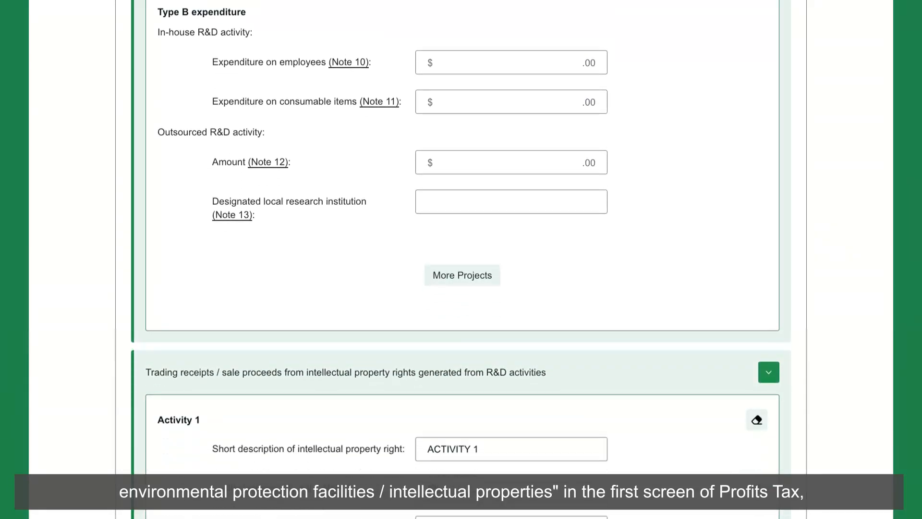
scroll(461, 260, down, 4)
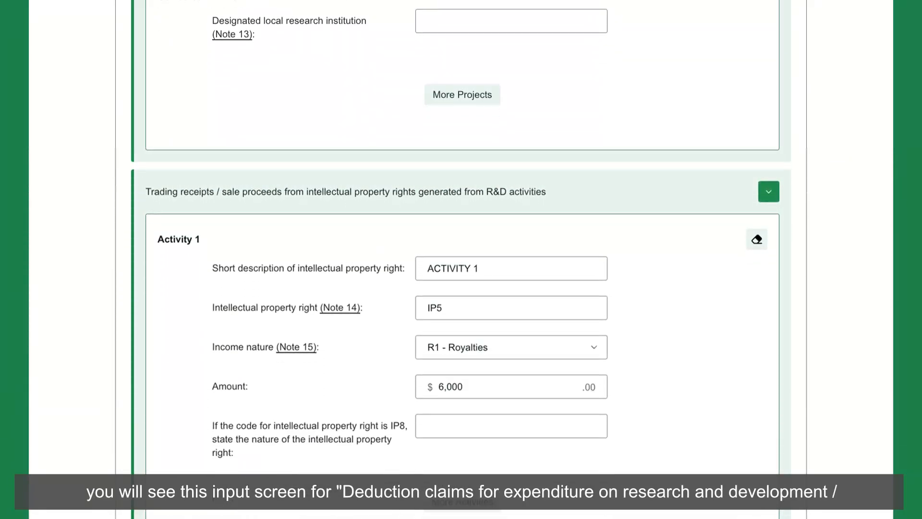
scroll(461, 260, down, 4)
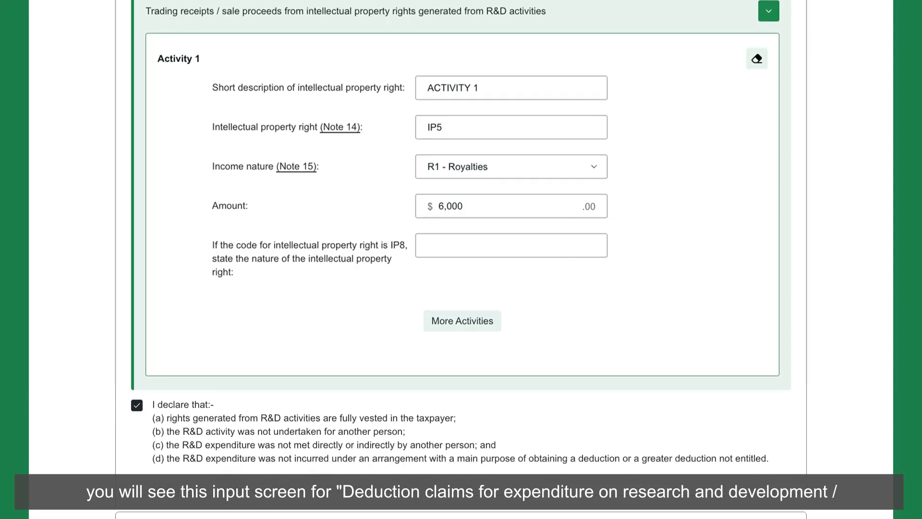
scroll(461, 260, down, 4)
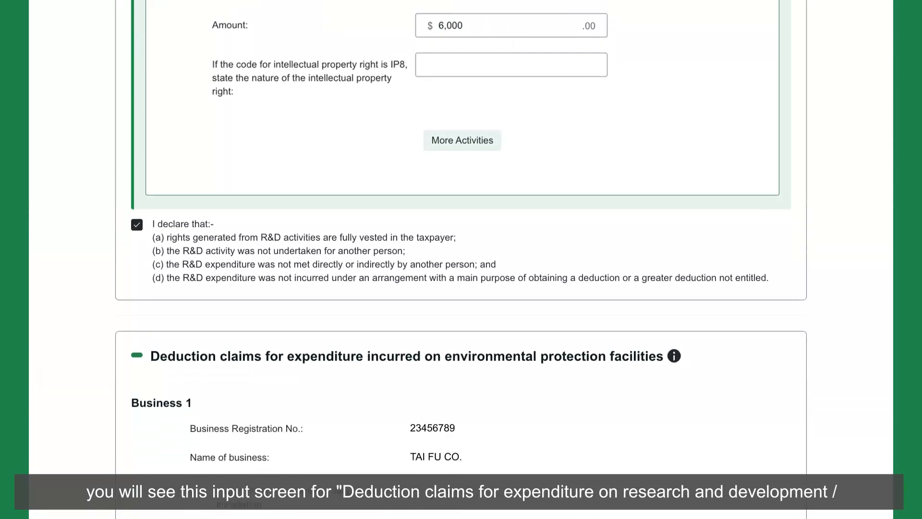
Examine the environmental protection facilities deduction claims, including the three energy efficient building installation tables and their undertakings.
scroll(461, 260, down, 4)
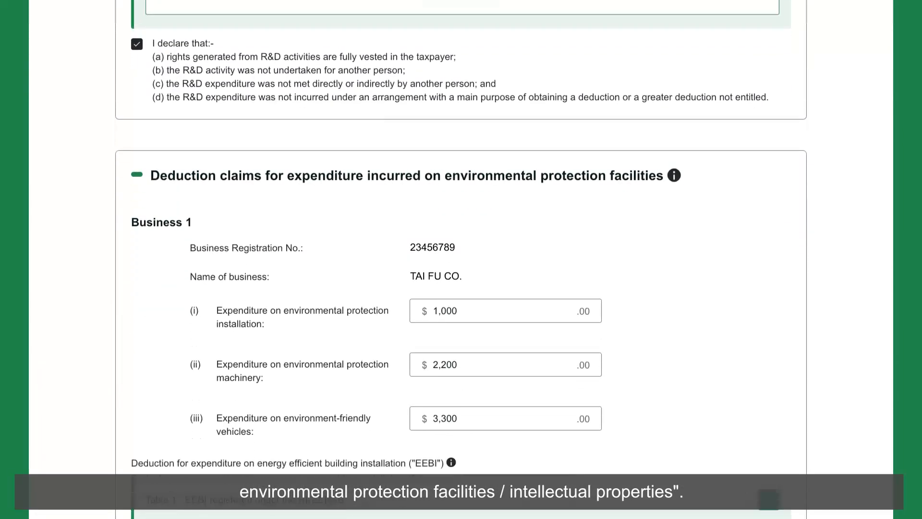
scroll(462, 260, down, 4)
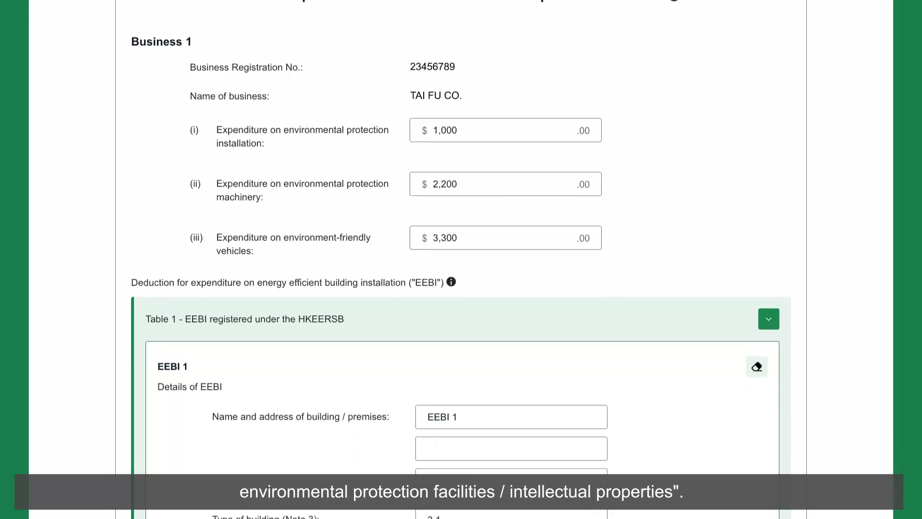
scroll(462, 260, down, 4)
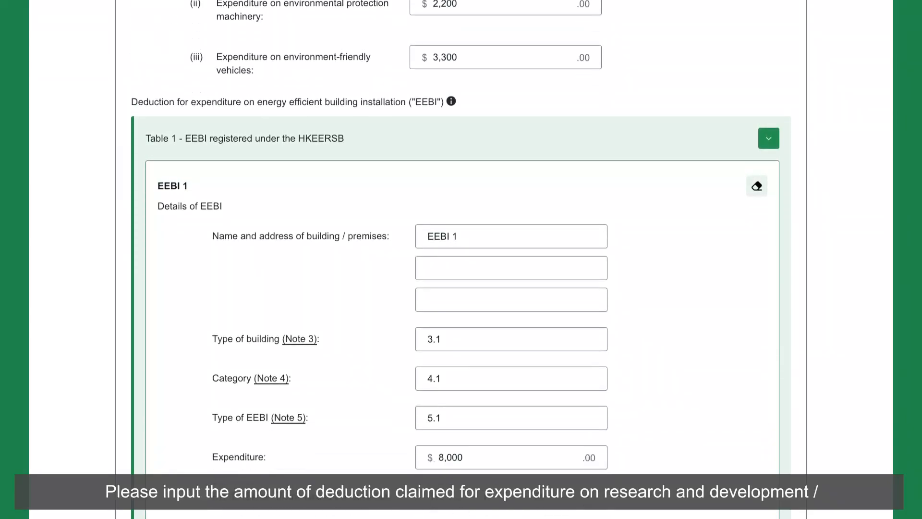
scroll(461, 260, down, 1)
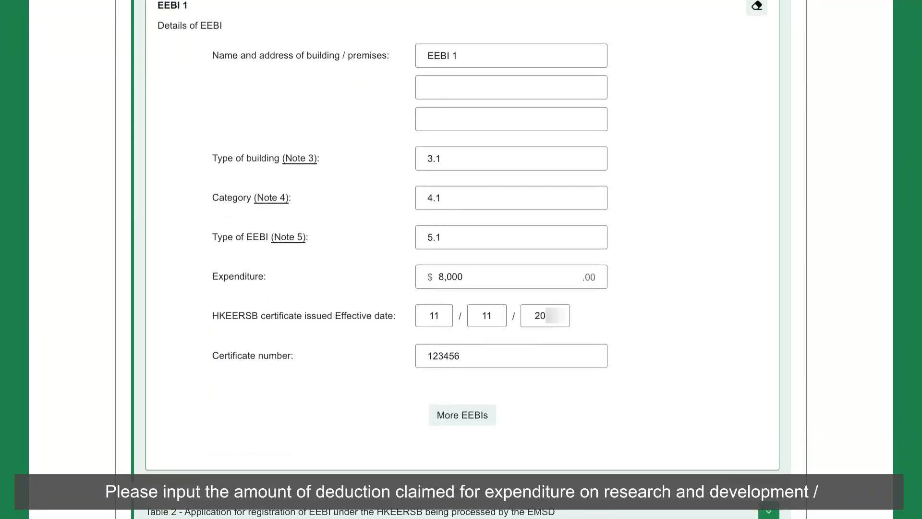
scroll(462, 259, down, 4)
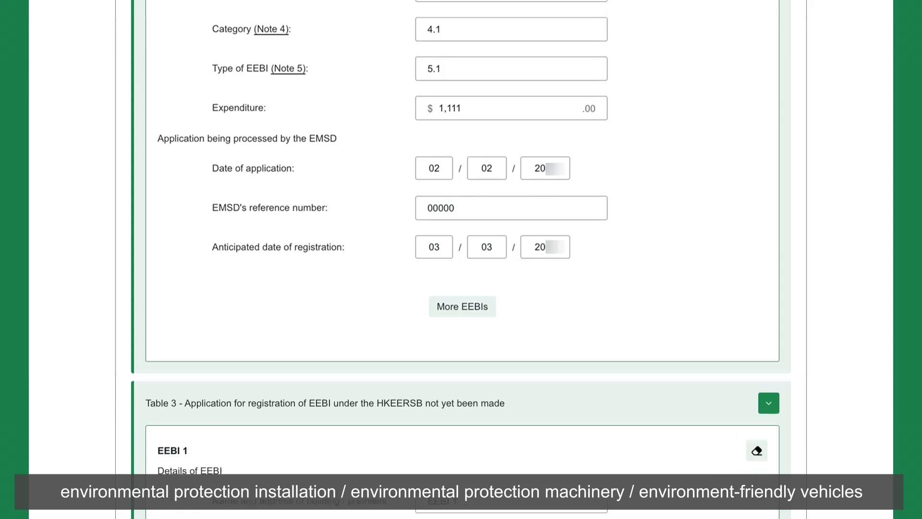
scroll(461, 259, down, 4)
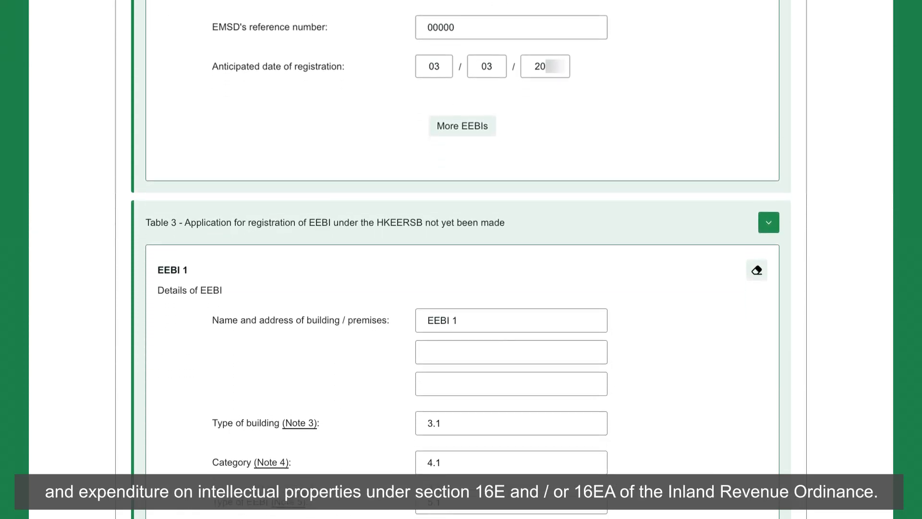
scroll(461, 259, down, 4)
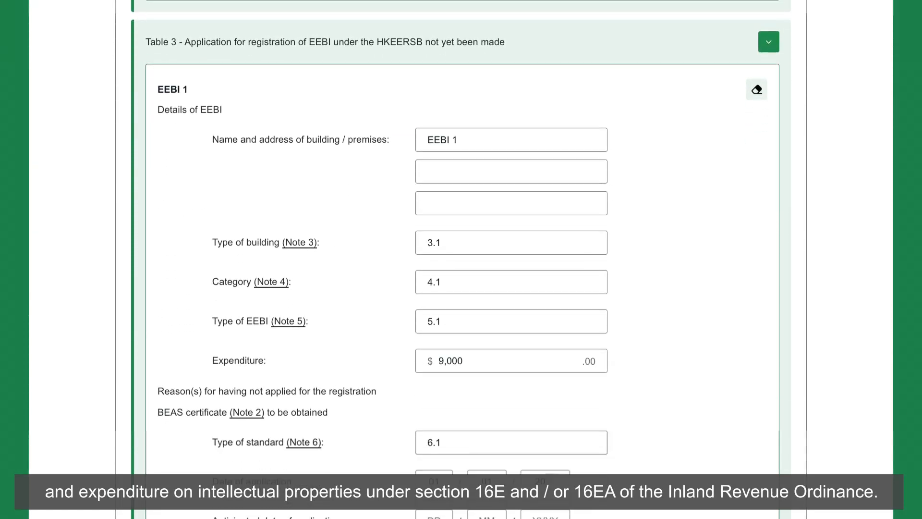
scroll(461, 259, down, 4)
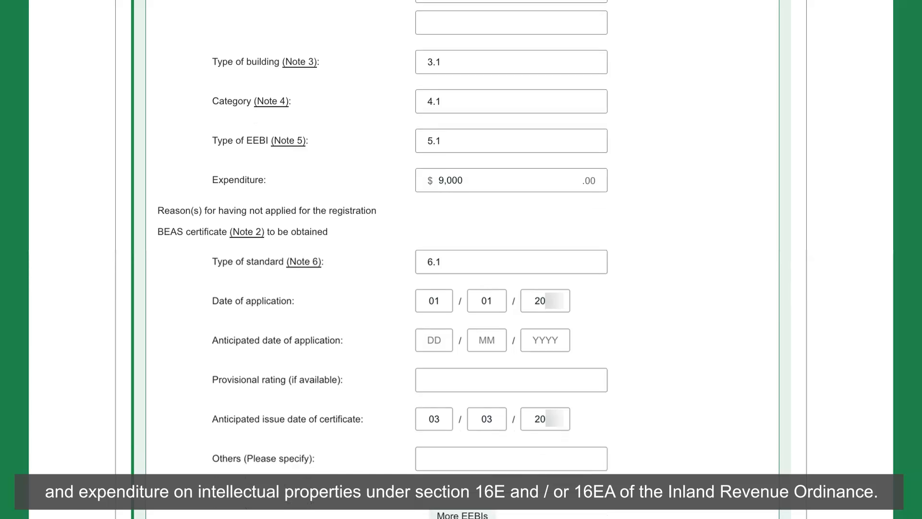
scroll(461, 260, down, 4)
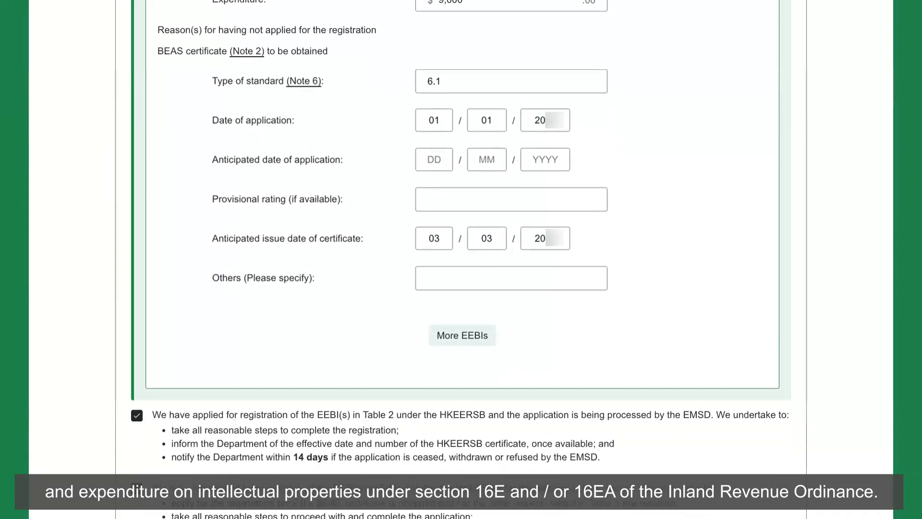
scroll(461, 260, down, 4)
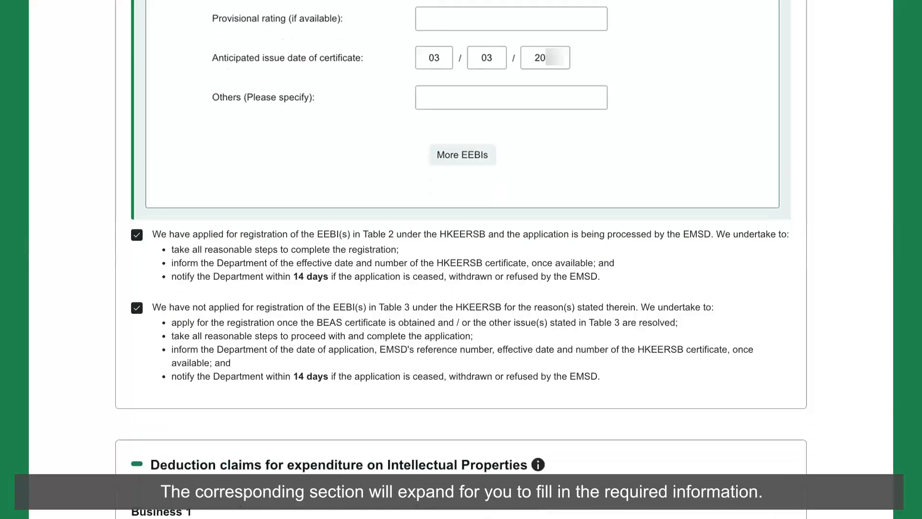
scroll(461, 260, down, 4)
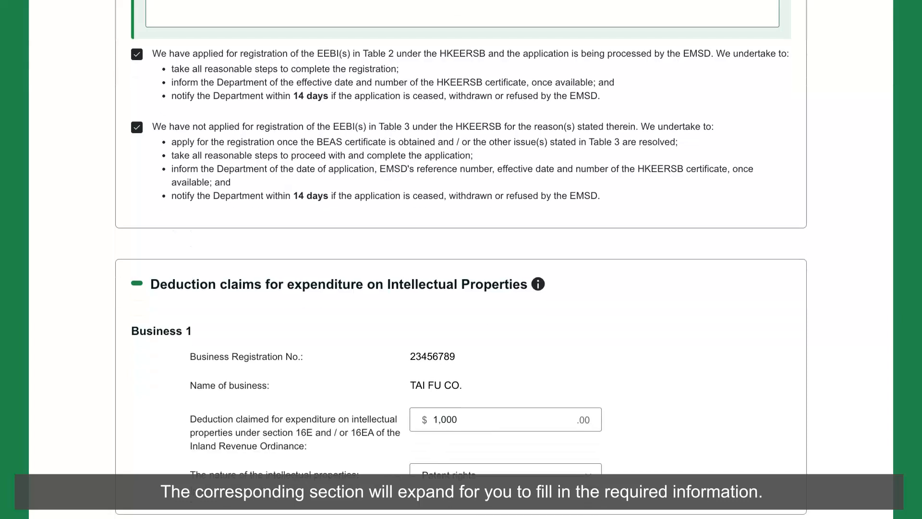